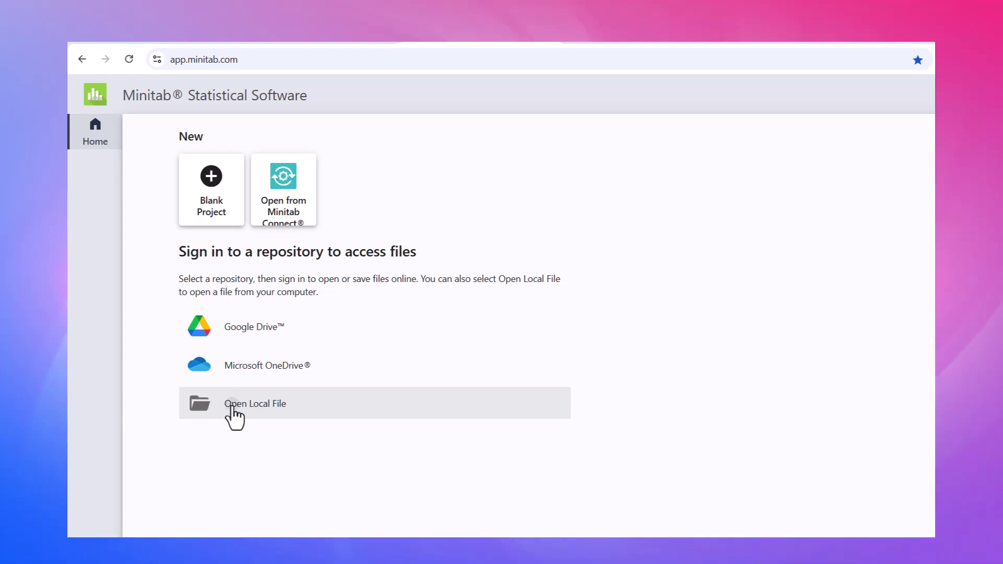
Step: Open the local Excel file Piblic Transit Data from the Desktop folder
{"action": "left_click", "coordinate": [234, 414]}
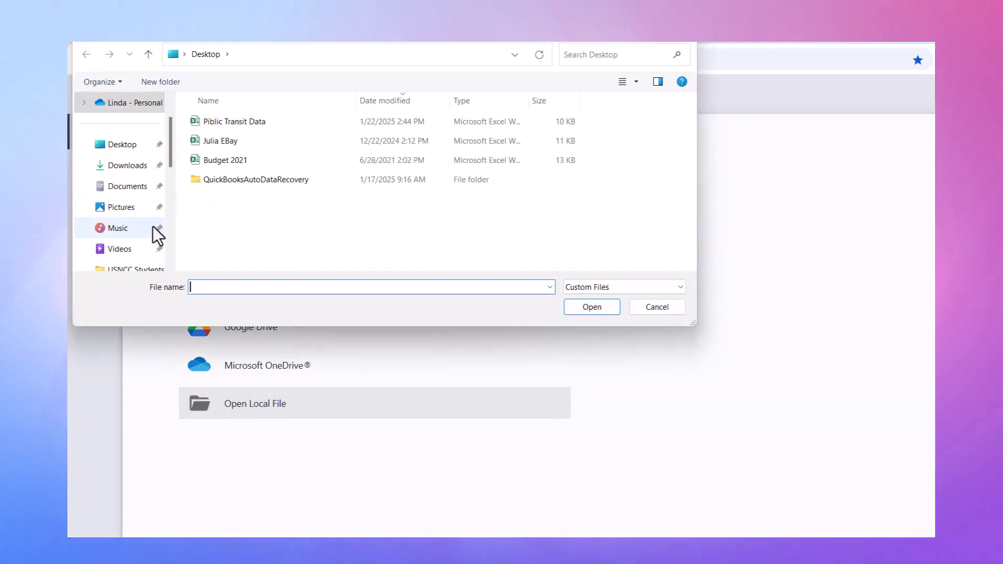
{"action": "left_click", "coordinate": [125, 147]}
{"action": "left_click", "coordinate": [232, 121]}
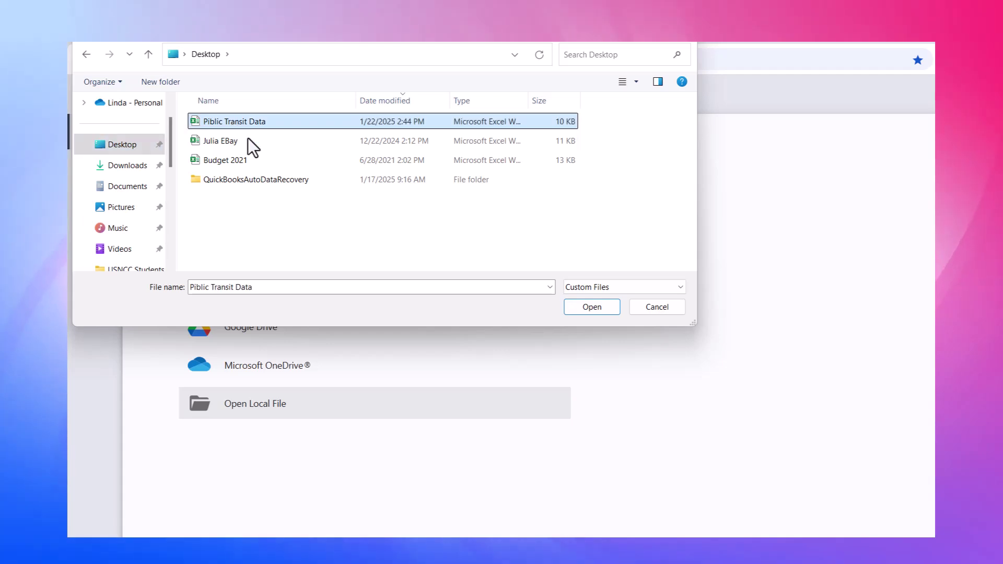
{"action": "left_click", "coordinate": [586, 310]}
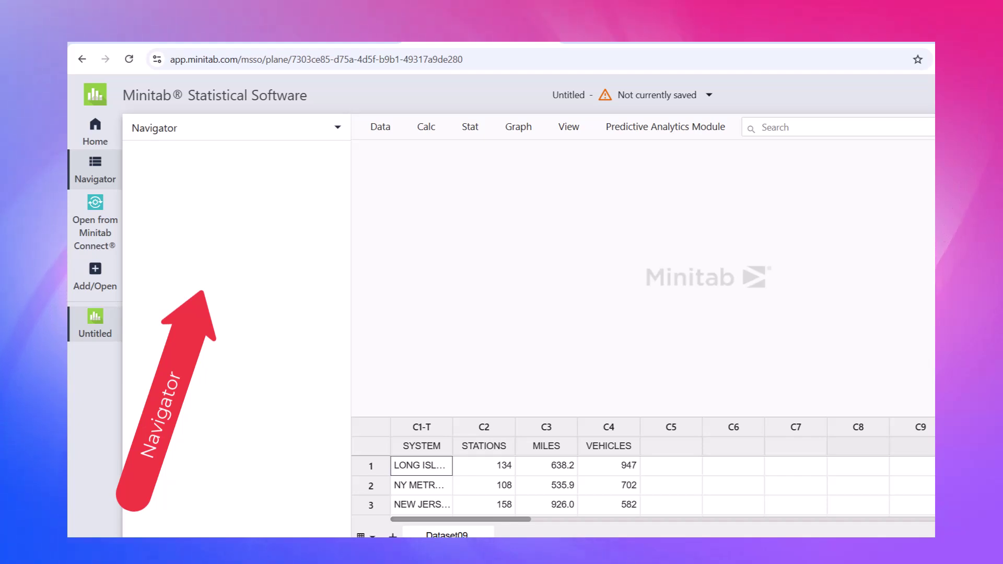
Step: Enlarge the worksheet pane to show more rows and widen the SYSTEM column to fit the transit names
{"action": "left_click", "coordinate": [463, 426]}
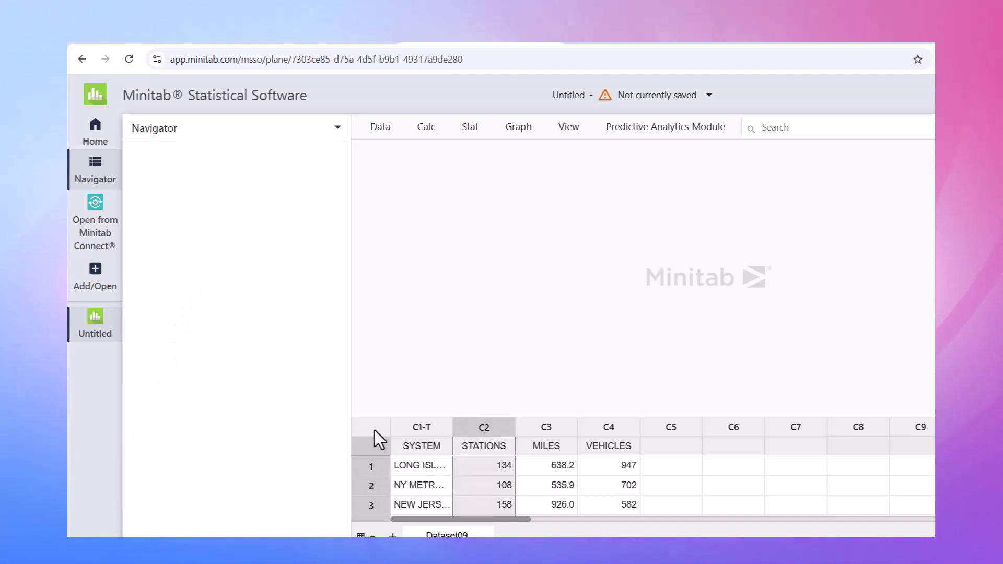
{"action": "left_click_drag", "start_coordinate": [396, 418], "coordinate": [421, 257]}
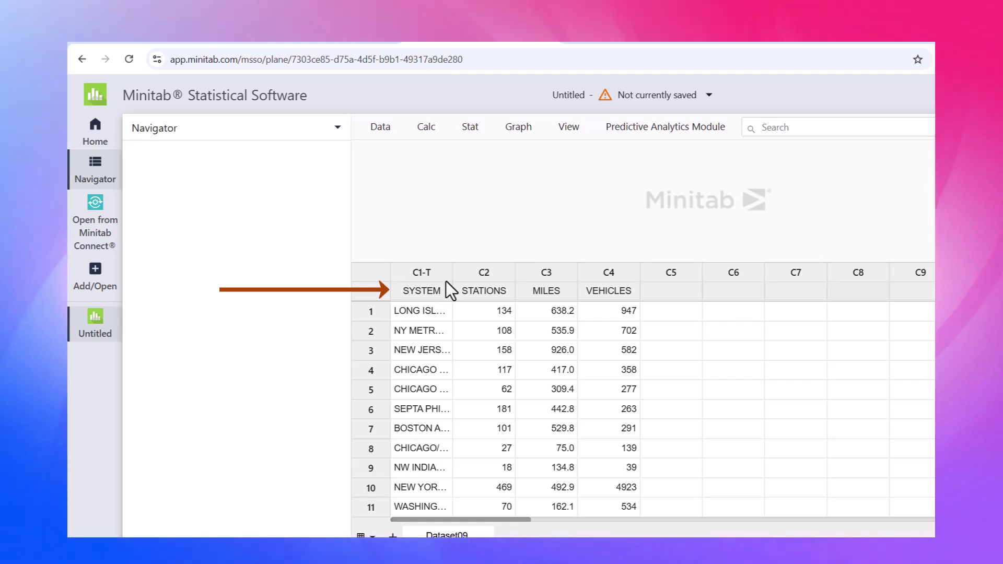
{"action": "left_click_drag", "start_coordinate": [454, 273], "coordinate": [522, 274]}
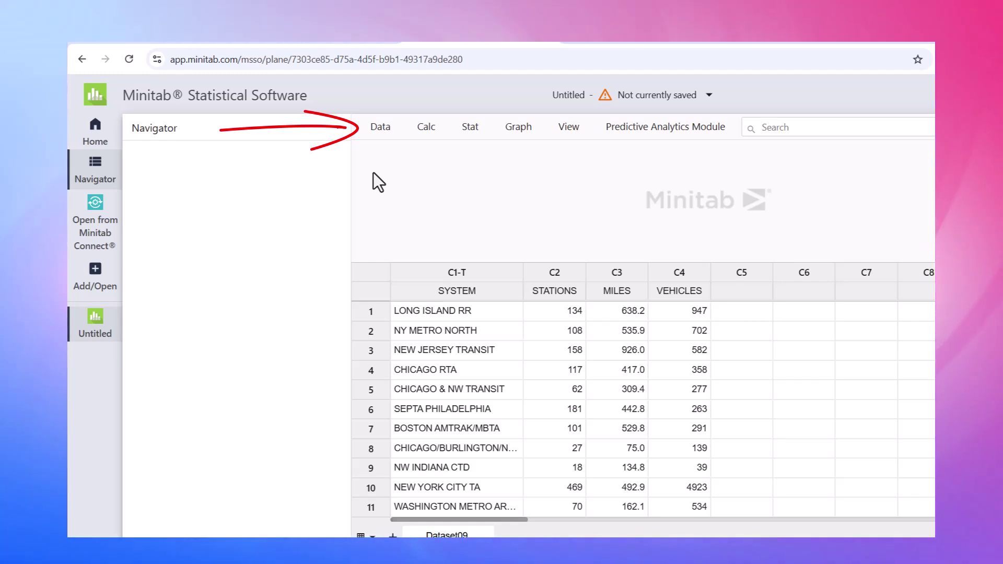
Step: Examine the data and calculation commands, including the distributions offered for a cumulative probability calculation
{"action": "left_click", "coordinate": [378, 133]}
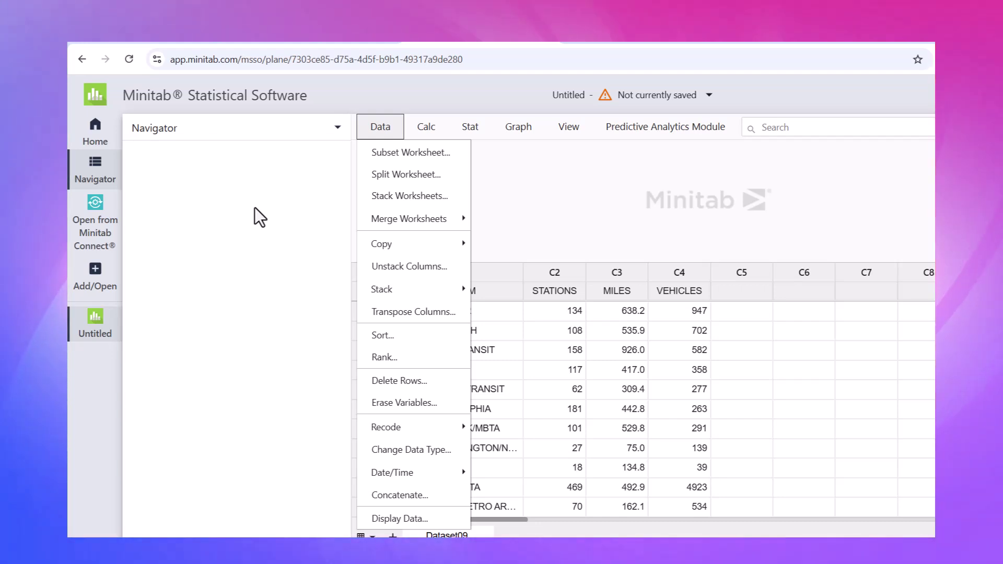
{"action": "left_click", "coordinate": [878, 202]}
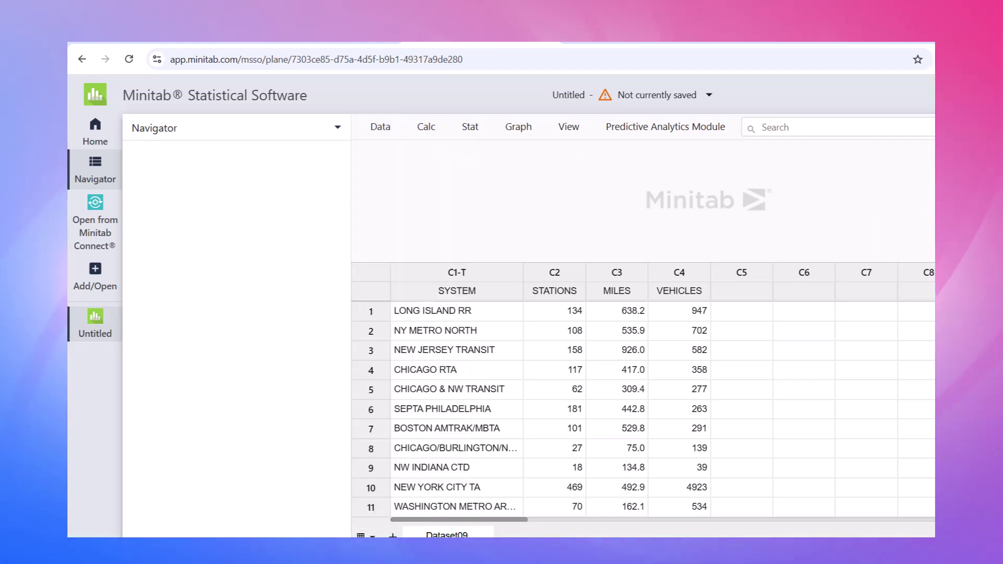
{"action": "left_click", "coordinate": [425, 129]}
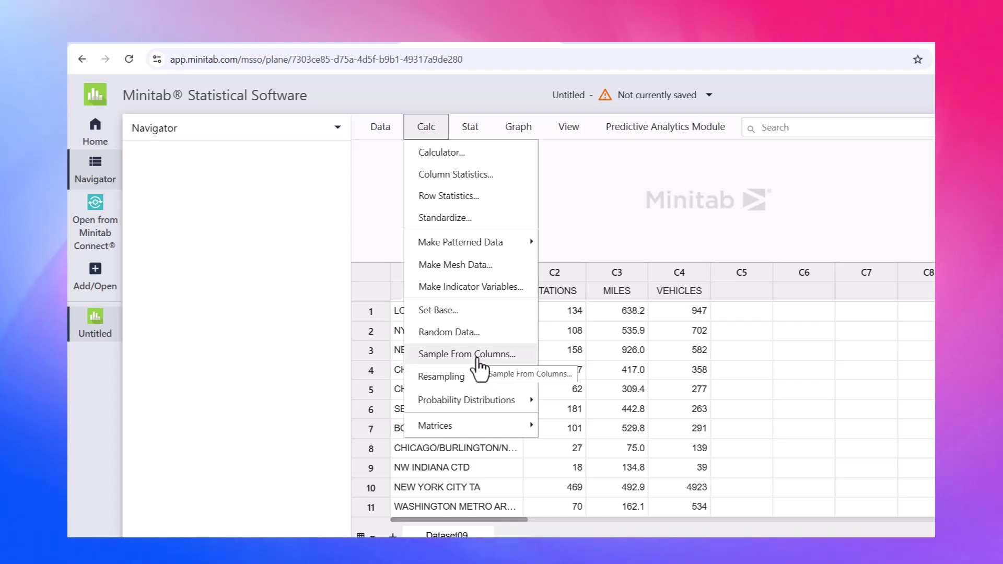
{"action": "left_click", "coordinate": [481, 402]}
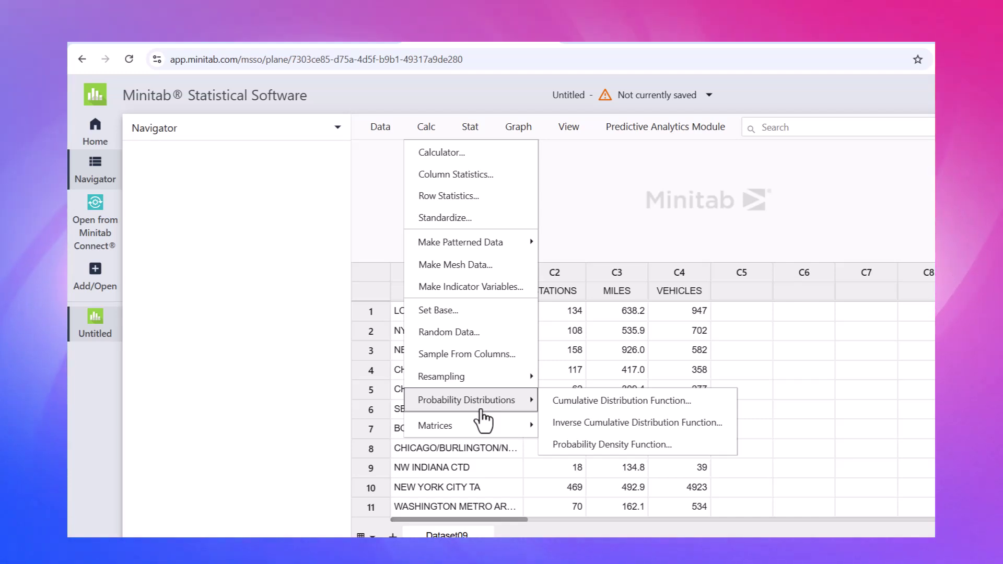
{"action": "left_click", "coordinate": [621, 401]}
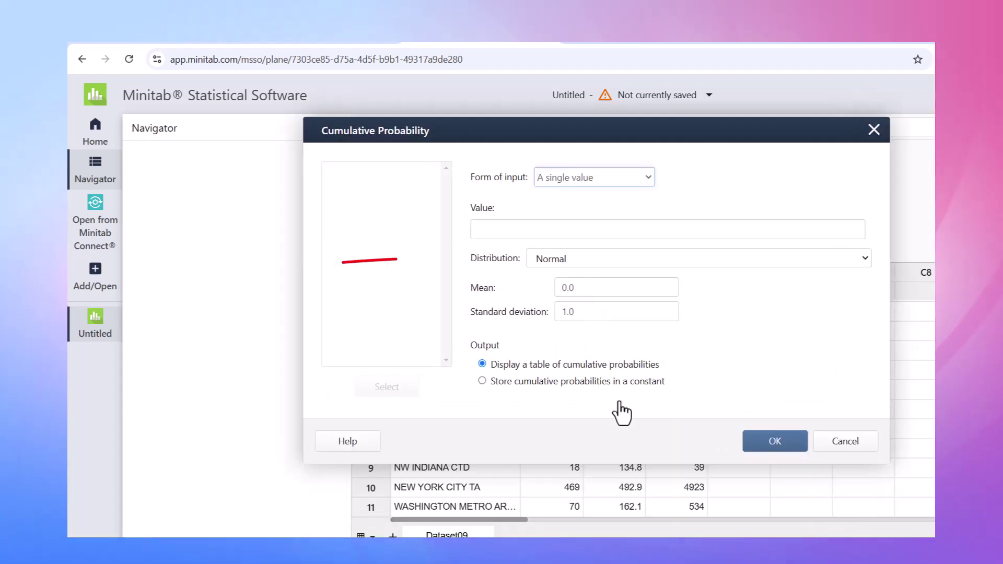
{"action": "left_click", "coordinate": [601, 262]}
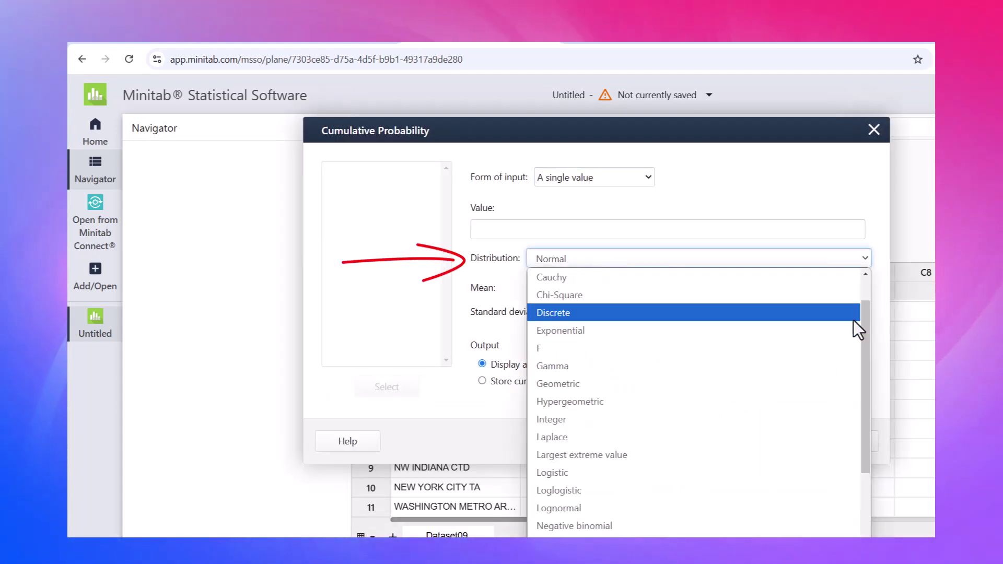
{"action": "left_click_drag", "start_coordinate": [863, 314], "coordinate": [850, 288]}
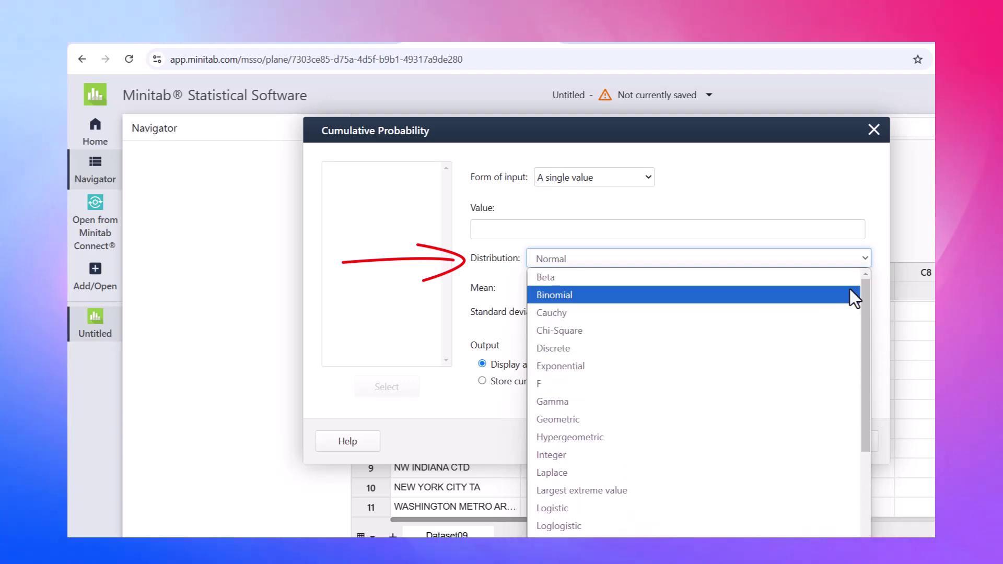
{"action": "left_click", "coordinate": [871, 136]}
{"action": "left_click", "coordinate": [873, 131]}
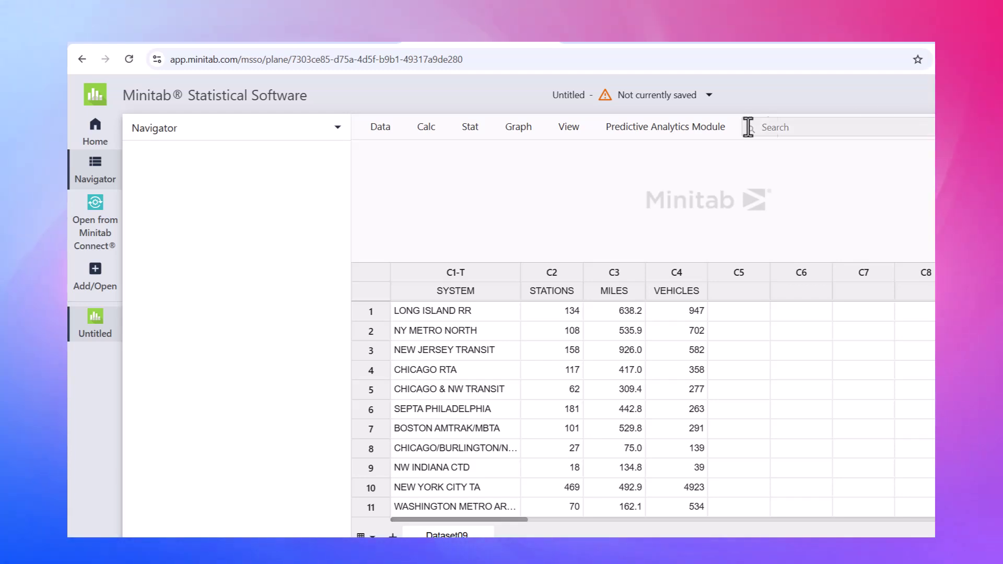
Step: Examine which basic statistics procedures are available
{"action": "left_click", "coordinate": [465, 137]}
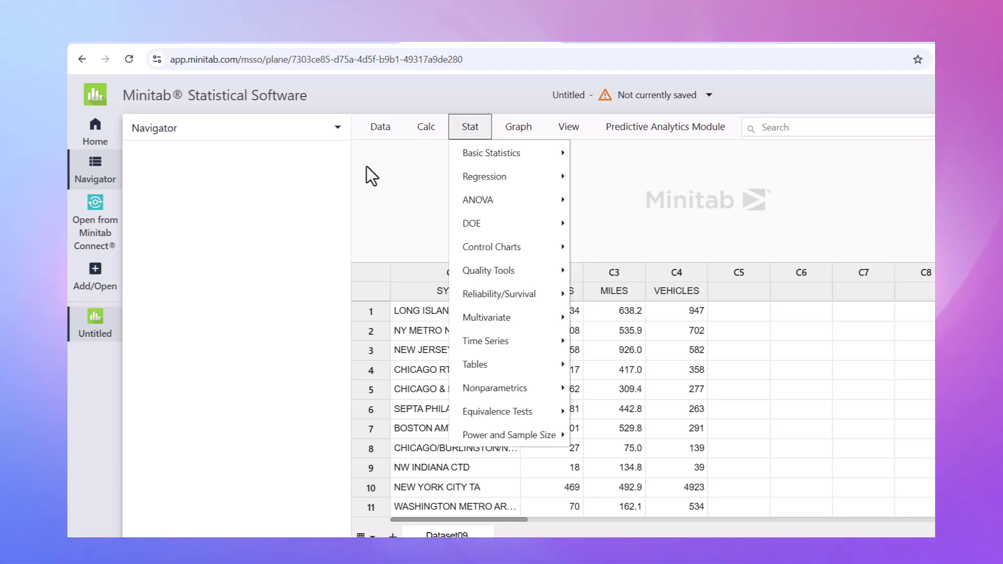
{"action": "mouse_move", "coordinate": [508, 159]}
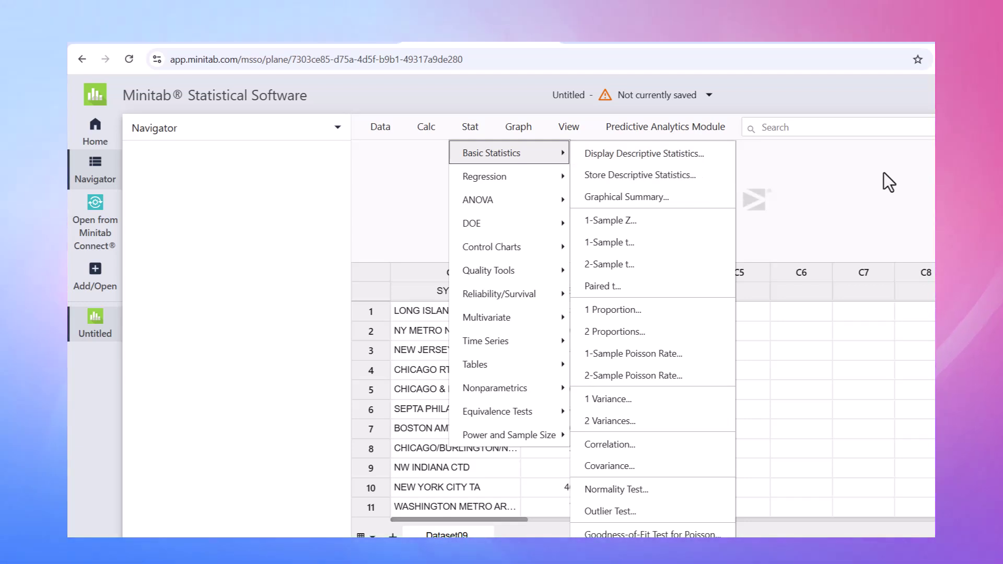
{"action": "left_click", "coordinate": [883, 172]}
Step: Shrink the worksheet pane to about two data rows to enlarge the output area
{"action": "left_click_drag", "start_coordinate": [816, 262], "coordinate": [817, 497]}
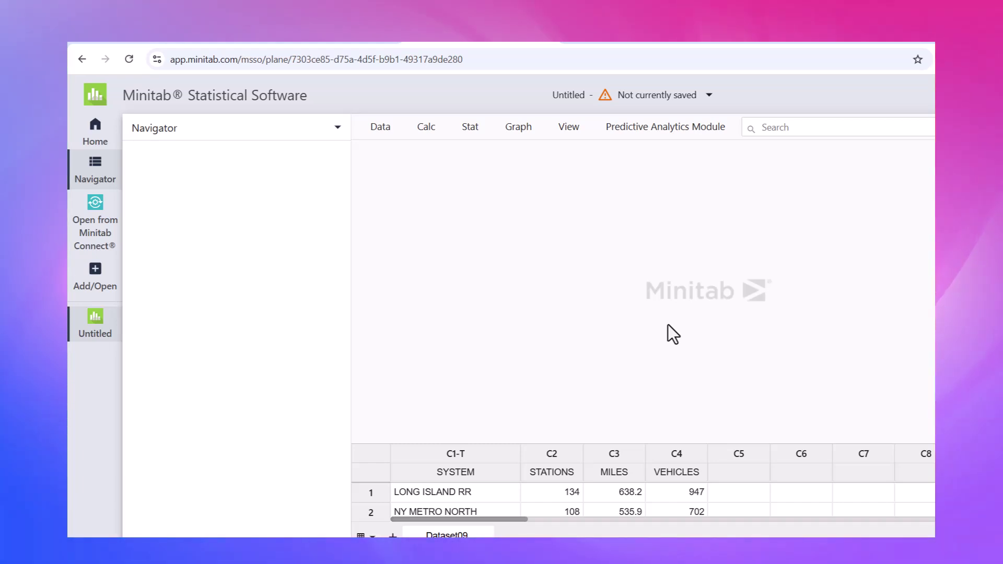
Step: Examine the statistical analysis categories, including regression, ANOVA, DOE, time series, tables, and power and sample size
{"action": "left_click", "coordinate": [472, 132]}
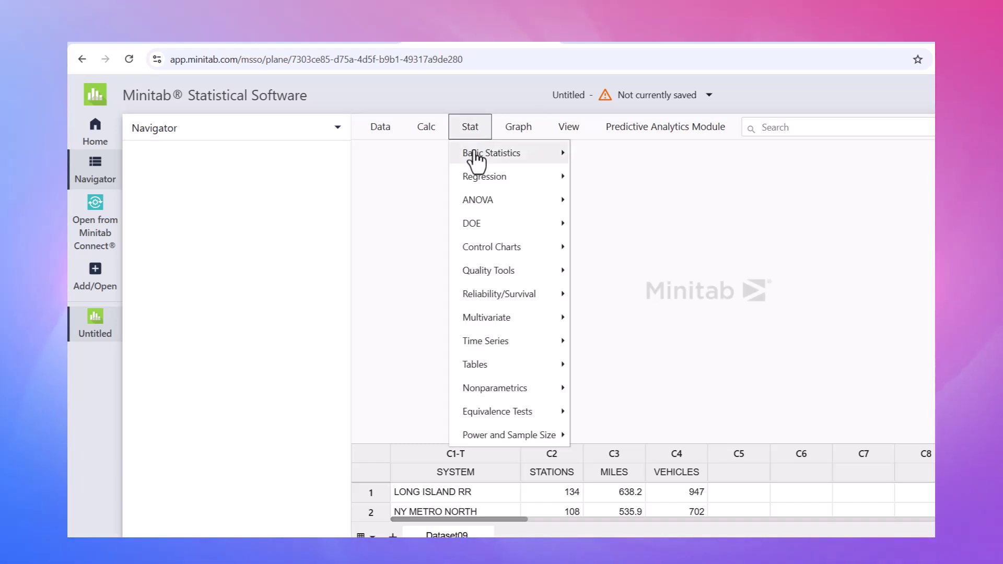
{"action": "left_click", "coordinate": [477, 157]}
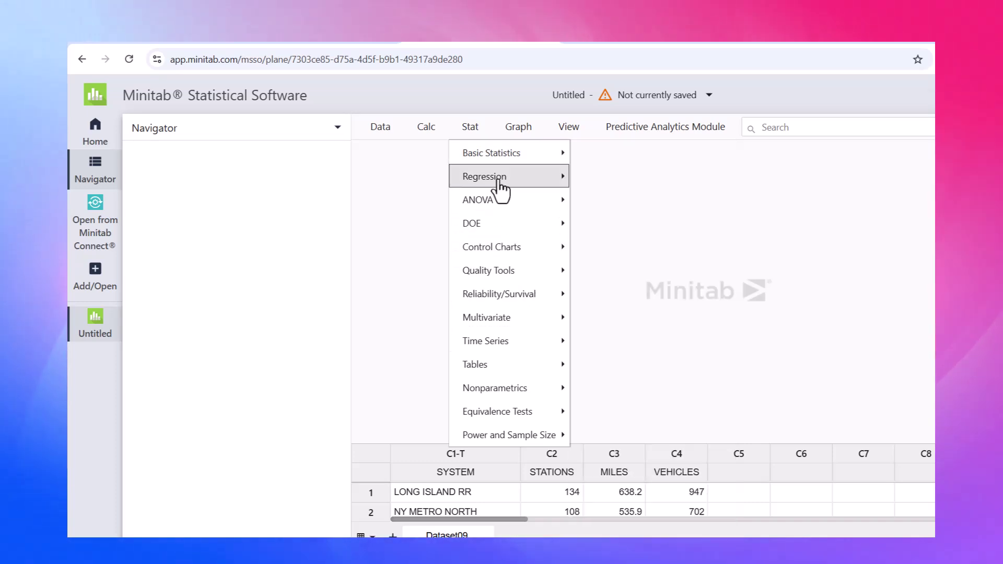
{"action": "mouse_move", "coordinate": [499, 180]}
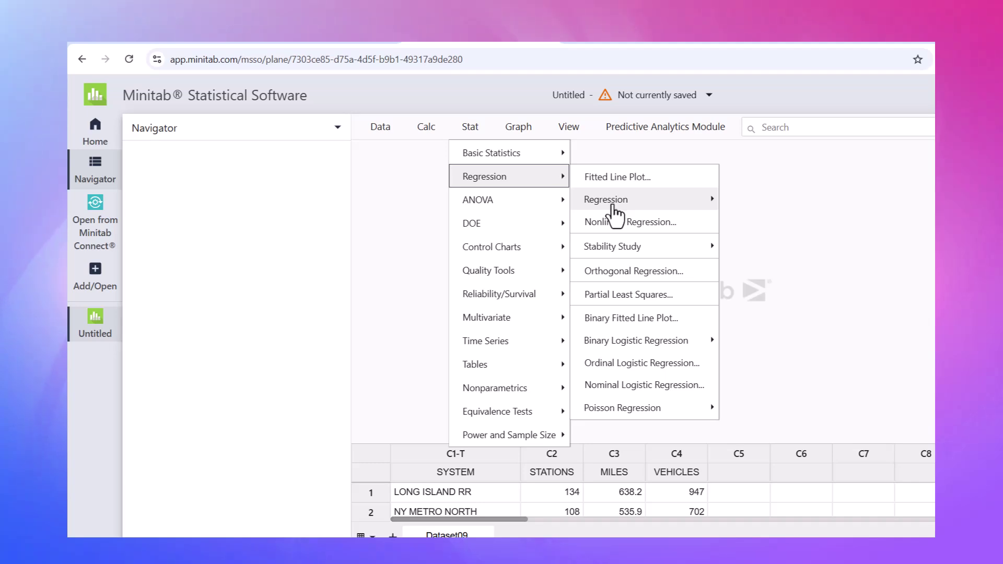
{"action": "mouse_move", "coordinate": [615, 213]}
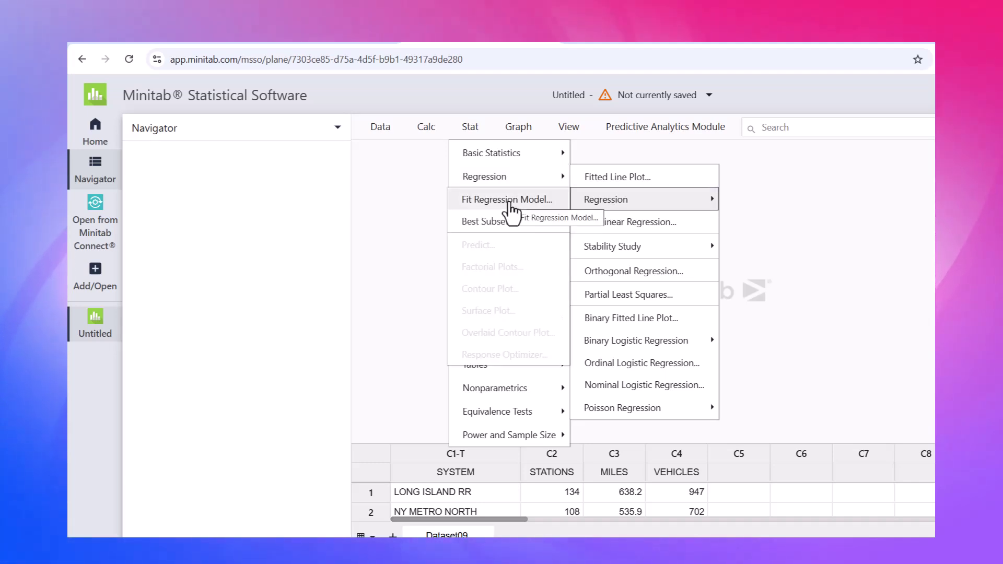
{"action": "left_click", "coordinate": [408, 226]}
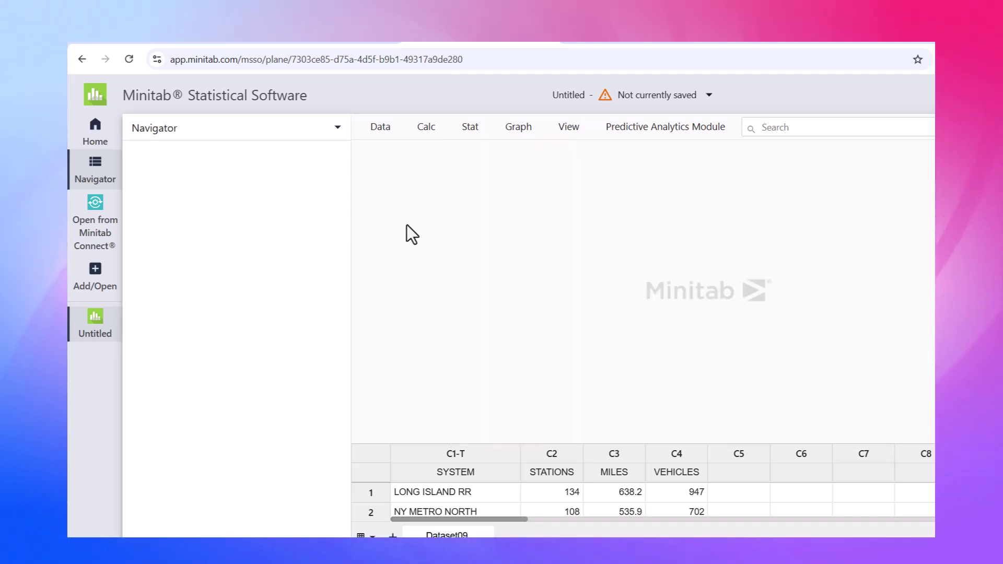
{"action": "left_click", "coordinate": [473, 131]}
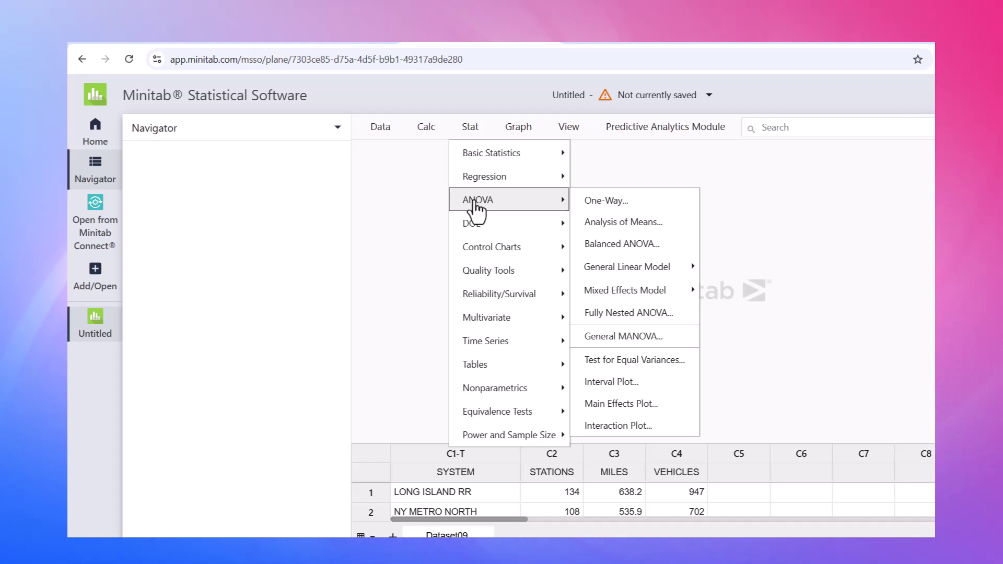
{"action": "left_click", "coordinate": [470, 227]}
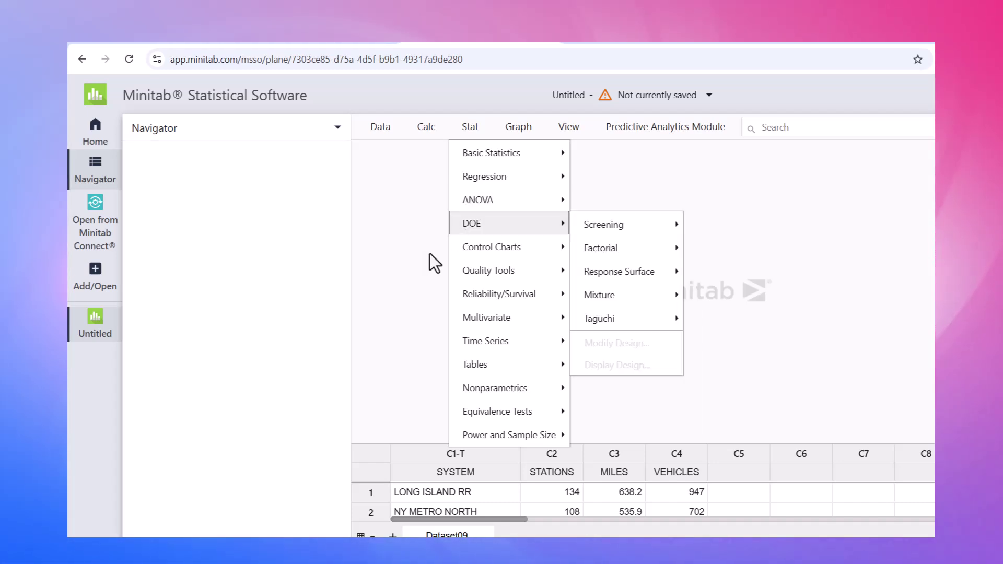
{"action": "left_click", "coordinate": [500, 348]}
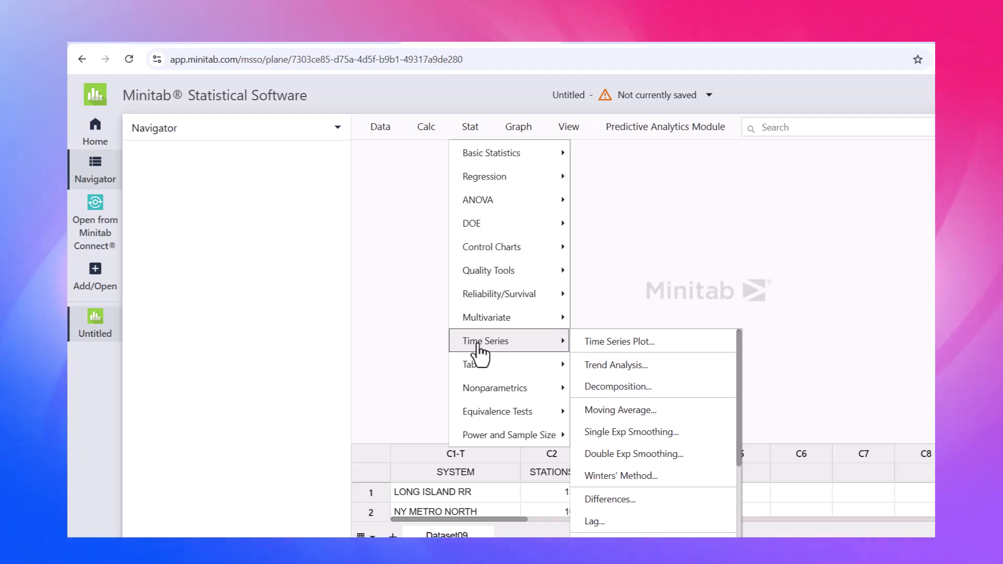
{"action": "mouse_move", "coordinate": [477, 366]}
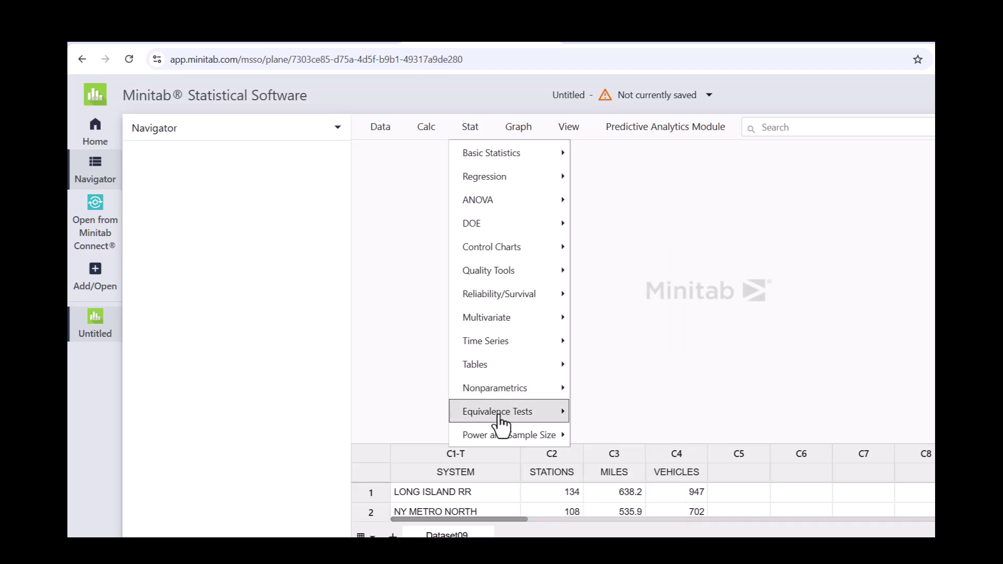
{"action": "mouse_move", "coordinate": [496, 442]}
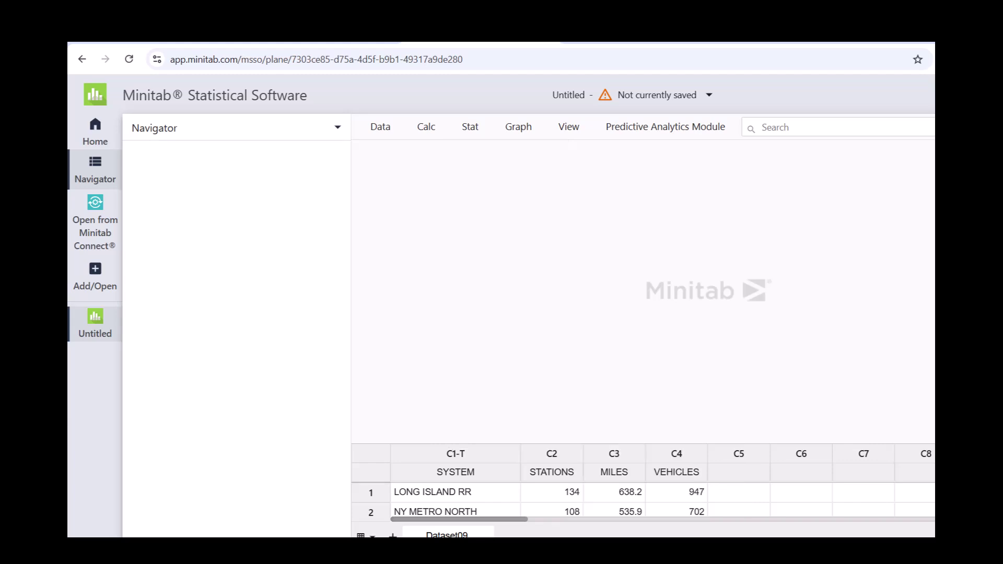
Step: Examine the full list of available graph types, from Graph Builder and scatterplots to 3D plots
{"action": "left_click", "coordinate": [515, 128]}
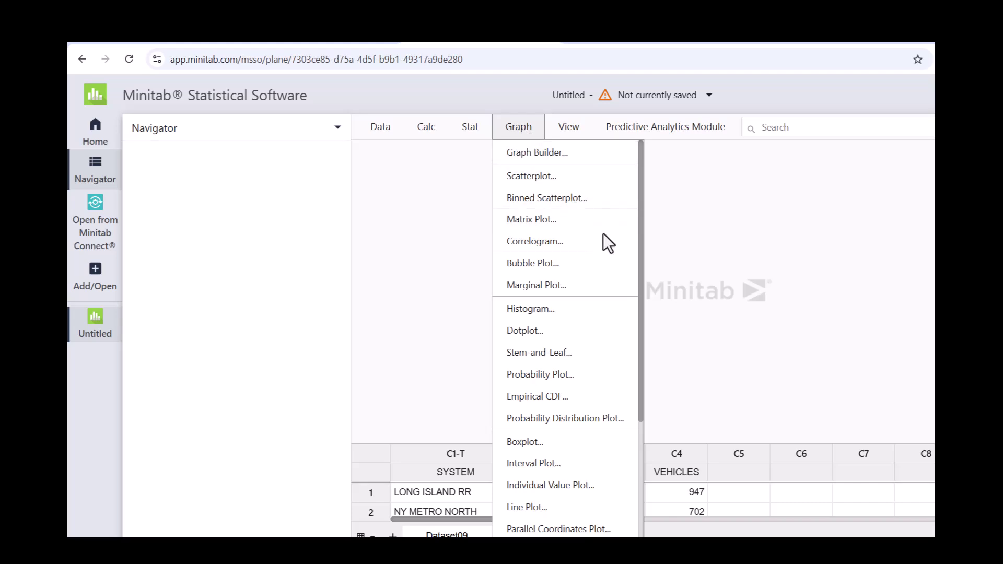
{"action": "scroll", "coordinate": [579, 476], "scroll_direction": "down", "scroll_amount": 4}
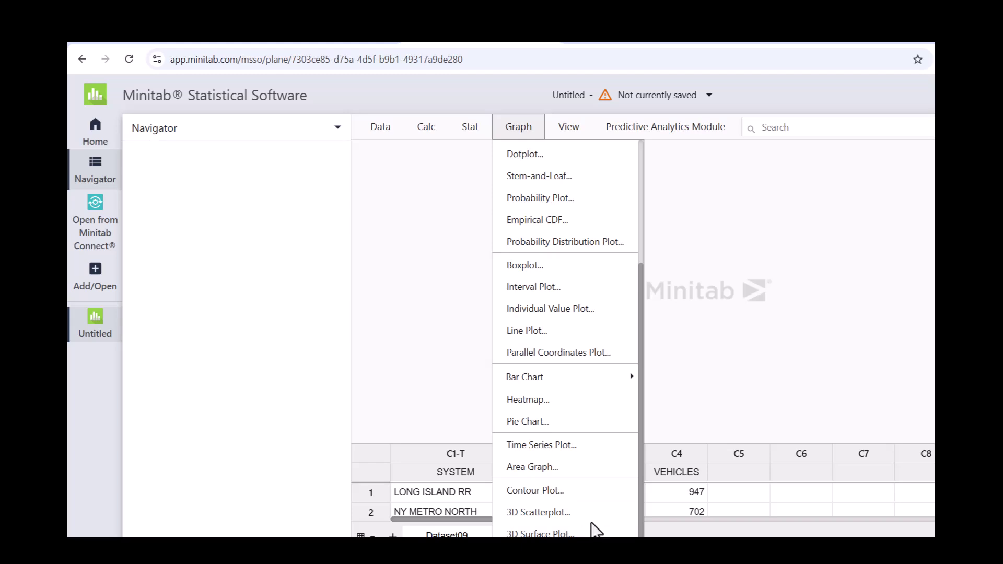
{"action": "scroll", "coordinate": [594, 530], "scroll_direction": "up", "scroll_amount": 3}
{"action": "scroll", "coordinate": [592, 530], "scroll_direction": "up", "scroll_amount": 1}
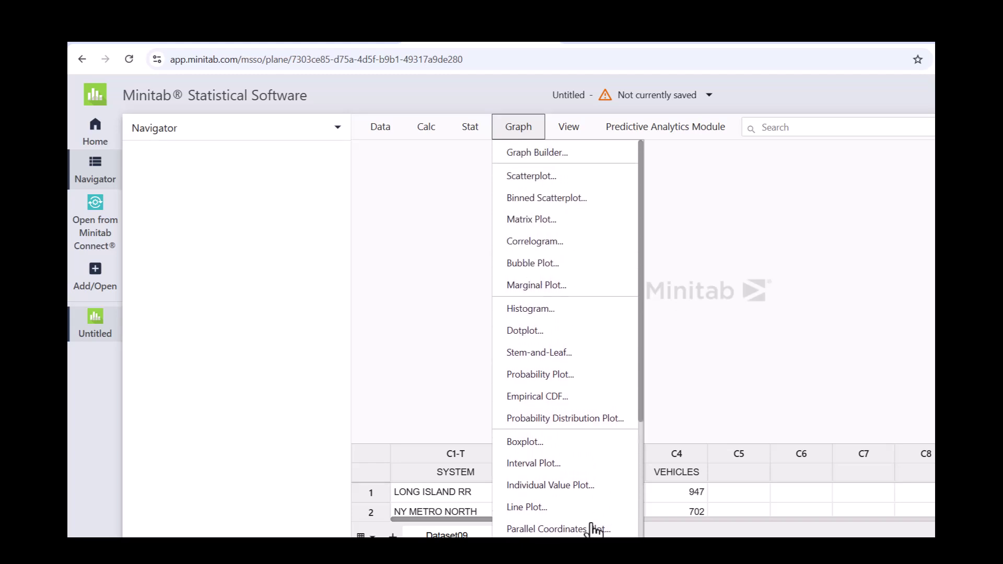
{"action": "scroll", "coordinate": [593, 525], "scroll_direction": "down", "scroll_amount": 4}
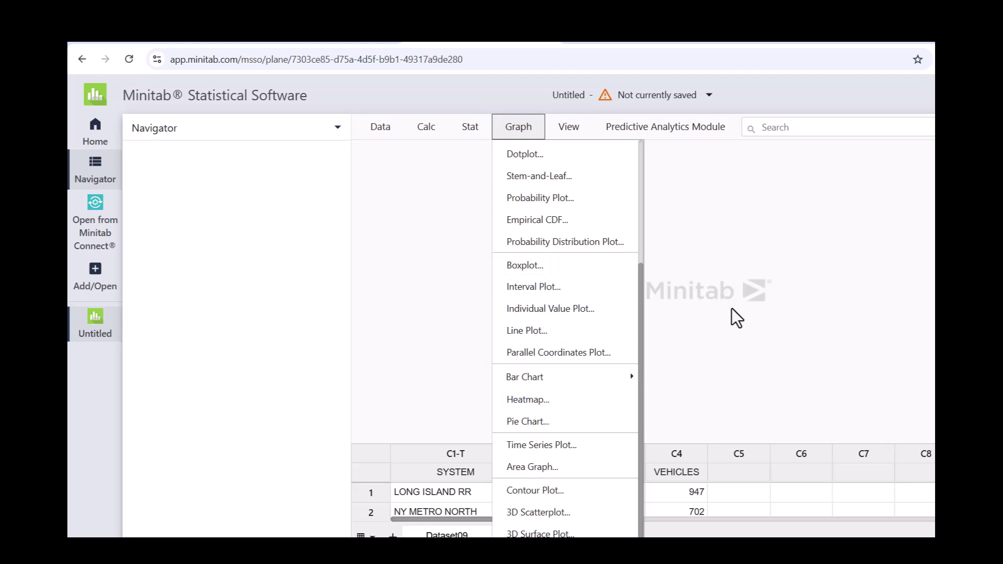
{"action": "scroll", "coordinate": [586, 308], "scroll_direction": "up", "scroll_amount": 3}
{"action": "scroll", "coordinate": [585, 308], "scroll_direction": "up", "scroll_amount": 1}
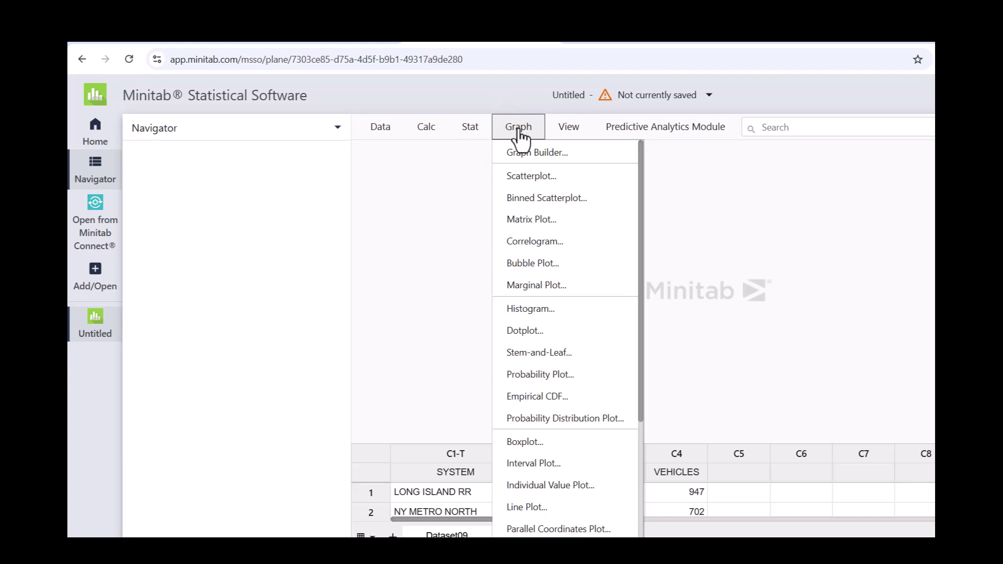
{"action": "left_click", "coordinate": [457, 159]}
Step: Switch the workspace between the Data Only and Output Only views, and restore the Data and Output view
{"action": "left_click", "coordinate": [566, 132]}
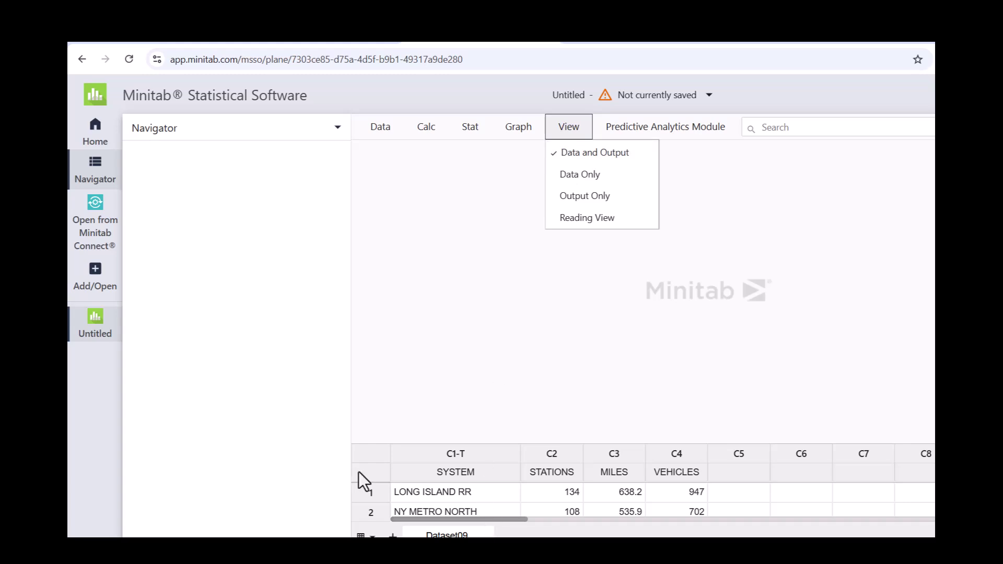
{"action": "left_click", "coordinate": [501, 286]}
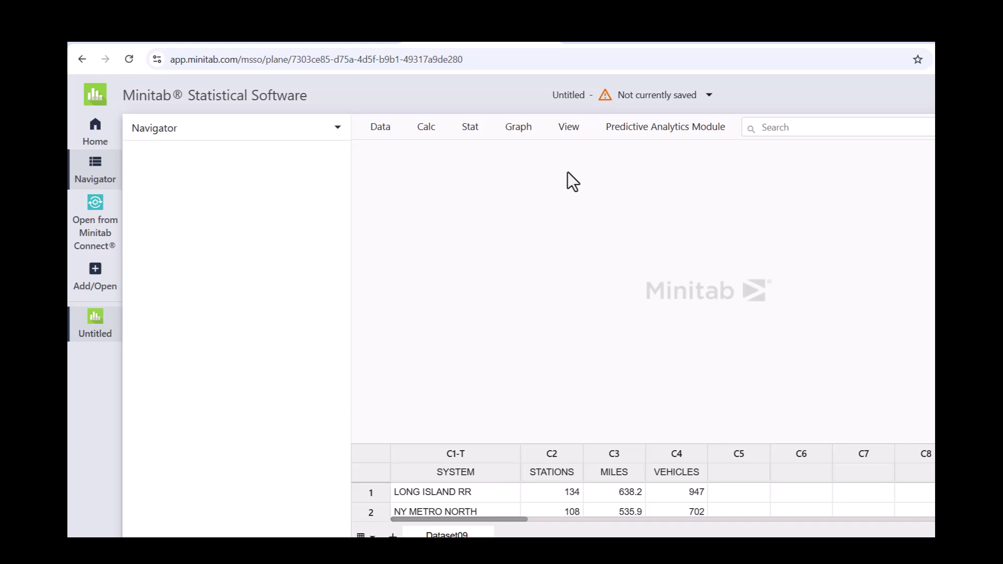
{"action": "left_click", "coordinate": [570, 132]}
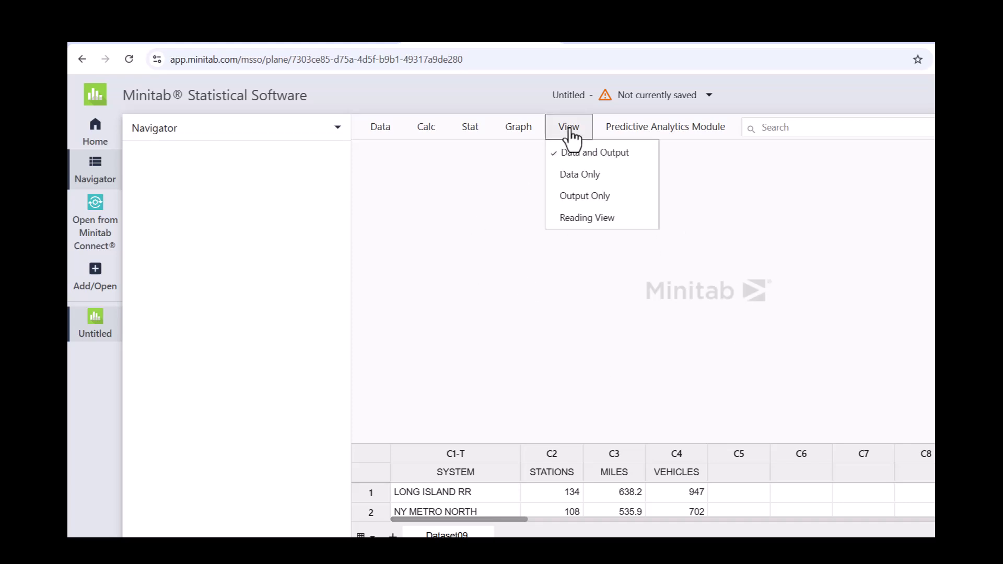
{"action": "left_click", "coordinate": [569, 178]}
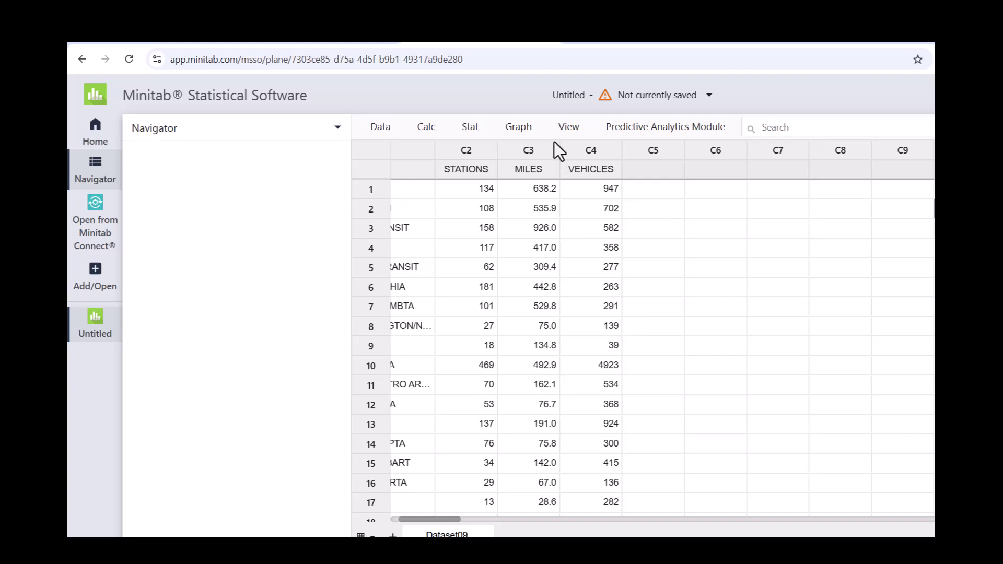
{"action": "left_click", "coordinate": [569, 128]}
{"action": "left_click", "coordinate": [577, 198]}
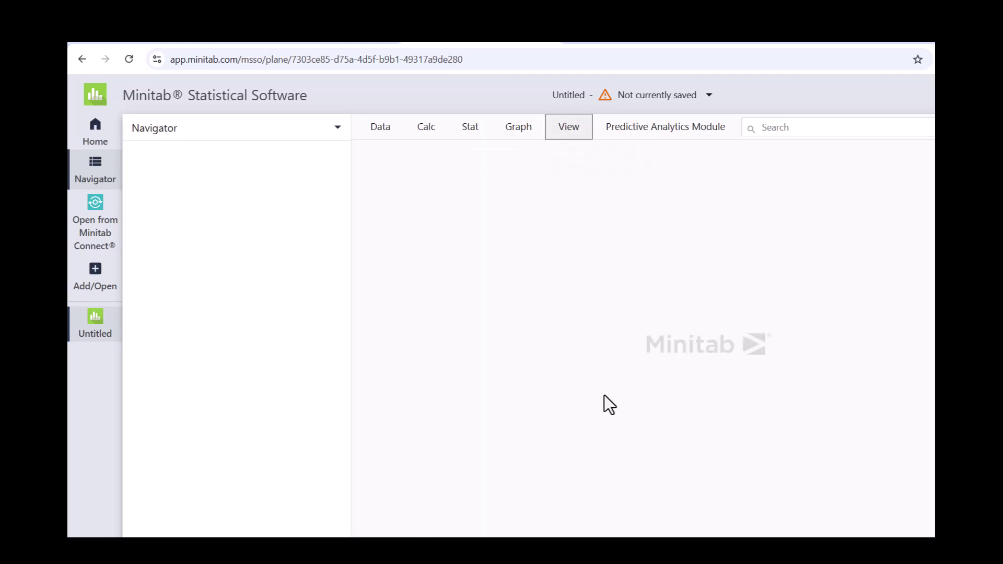
{"action": "left_click", "coordinate": [567, 131]}
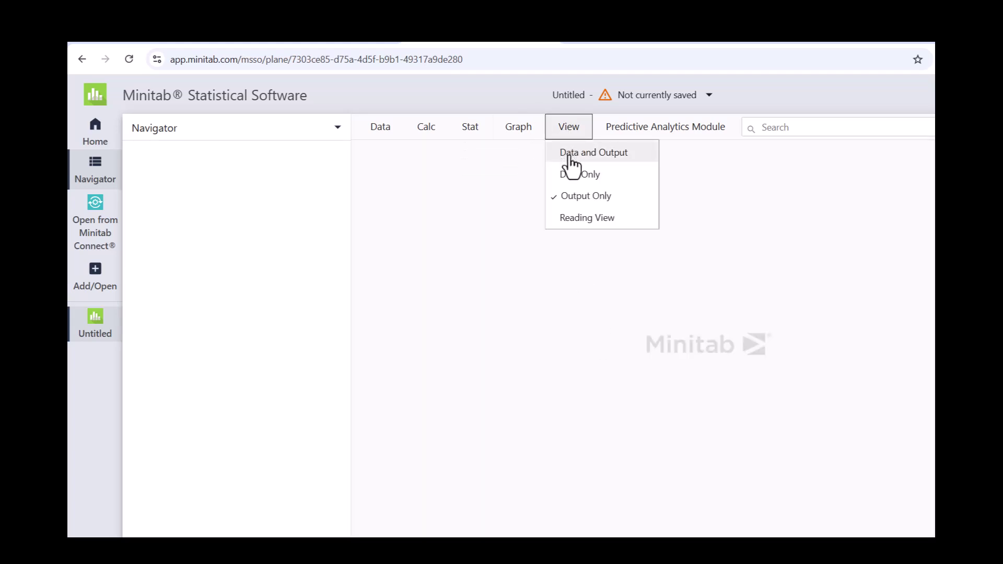
{"action": "left_click", "coordinate": [569, 156]}
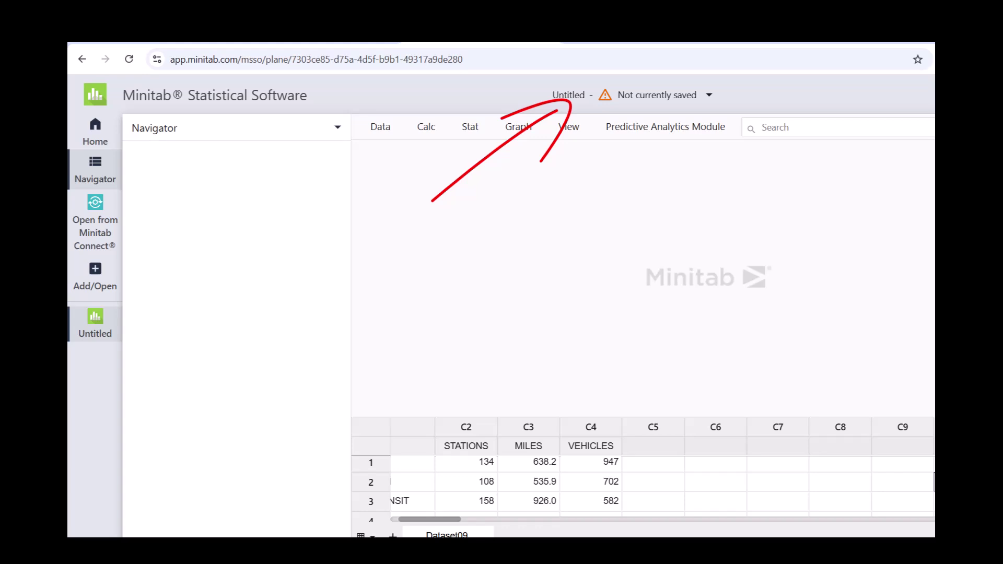
Step: Examine the unsaved project's save options, including repository sign-in, and close them without saving
{"action": "left_click", "coordinate": [710, 99]}
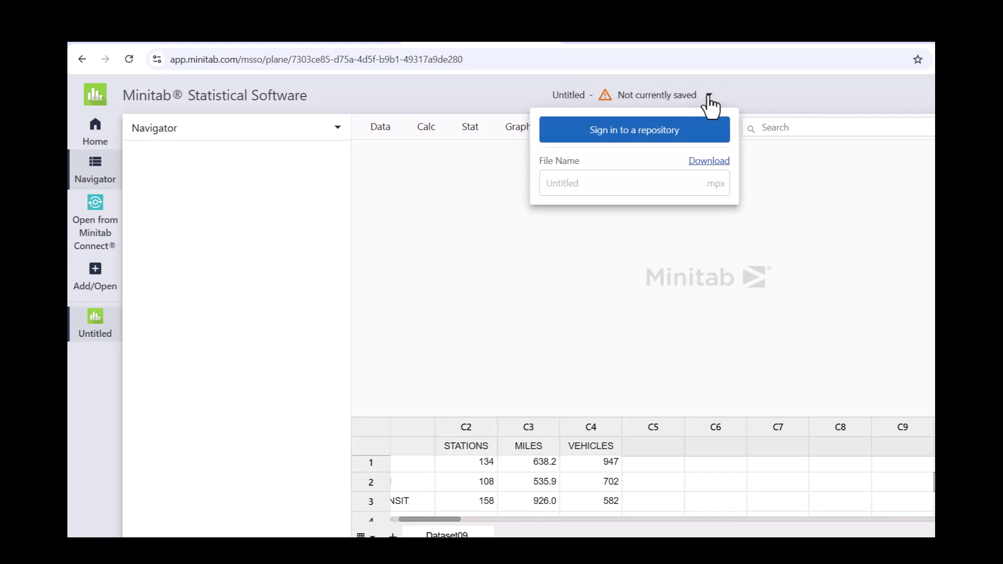
{"action": "left_click", "coordinate": [647, 137]}
{"action": "left_click", "coordinate": [624, 108]}
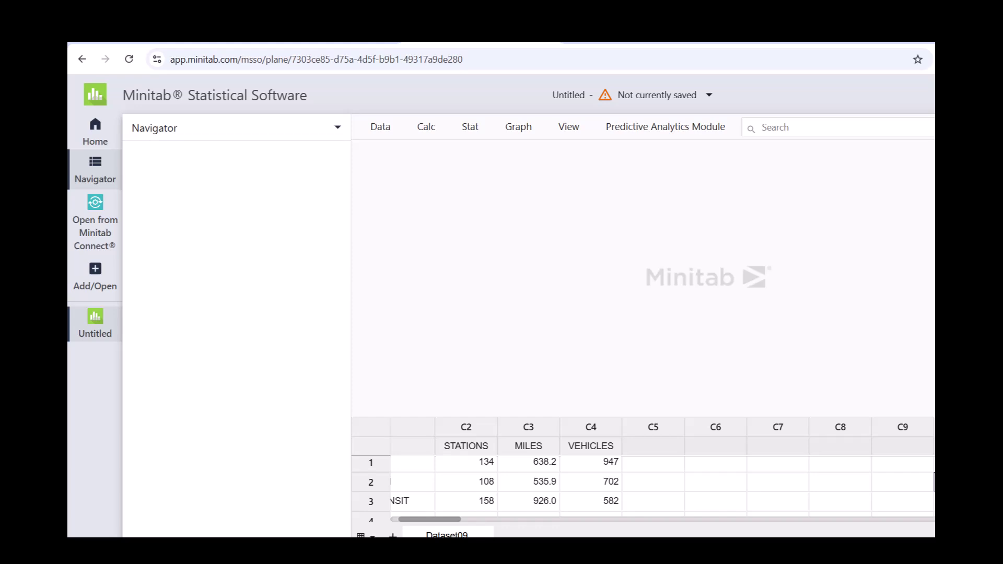
Step: View the Home page's options for new projects and opening files, and return to the Untitled project
{"action": "left_click", "coordinate": [93, 135]}
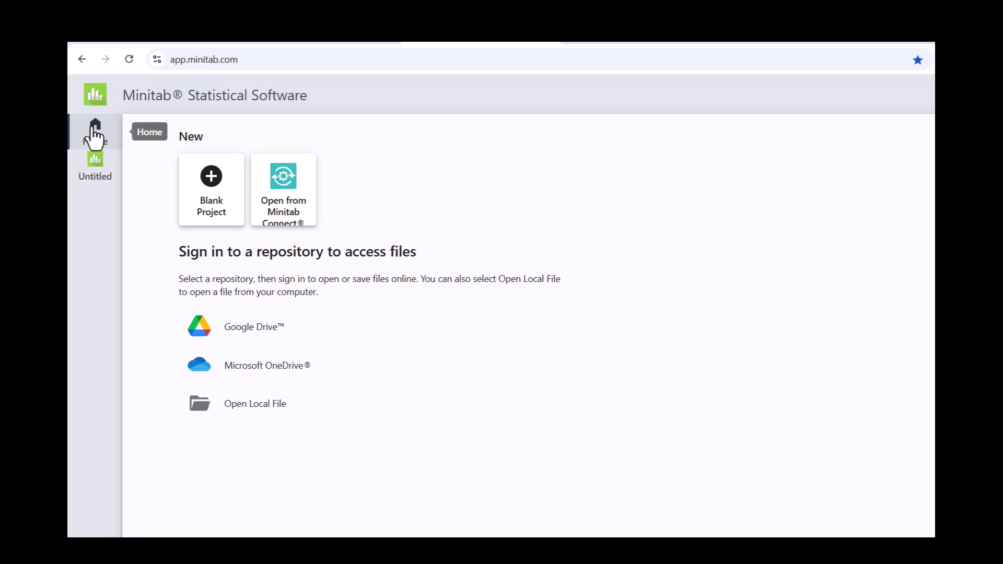
{"action": "left_click", "coordinate": [95, 166]}
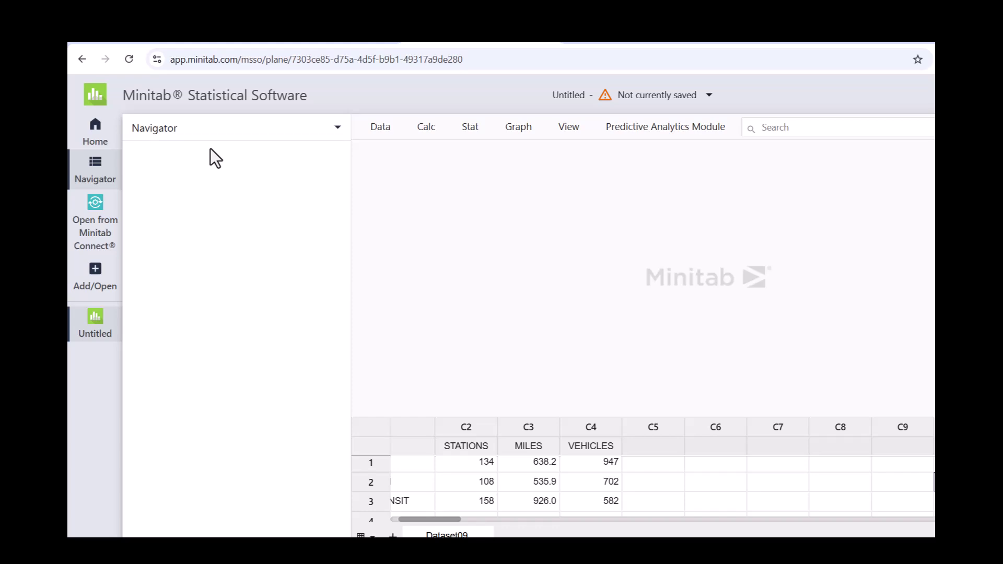
Step: Hide and redisplay the Navigator pane twice, leaving it shown
{"action": "left_click", "coordinate": [96, 168]}
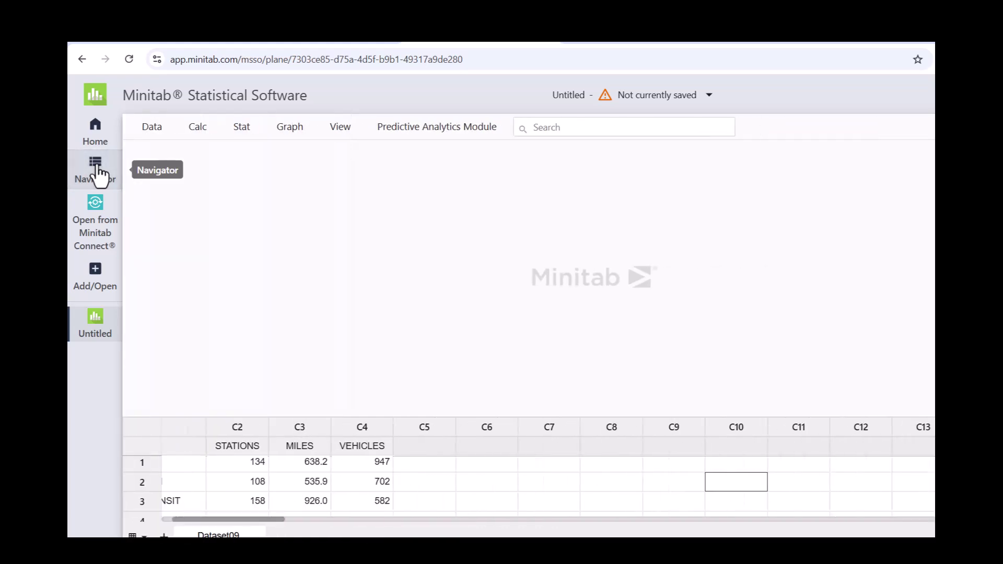
{"action": "left_click", "coordinate": [96, 167]}
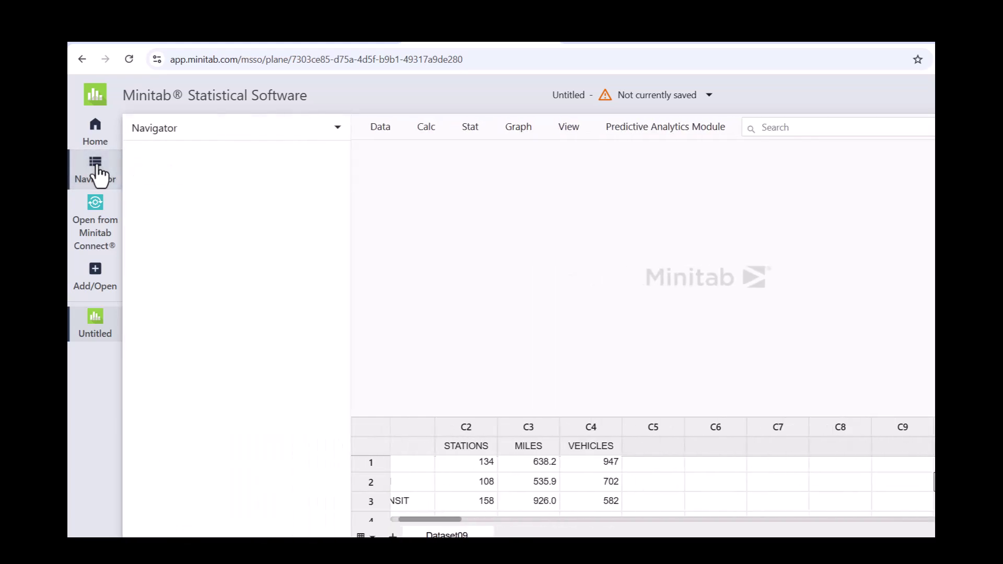
{"action": "left_click", "coordinate": [96, 168]}
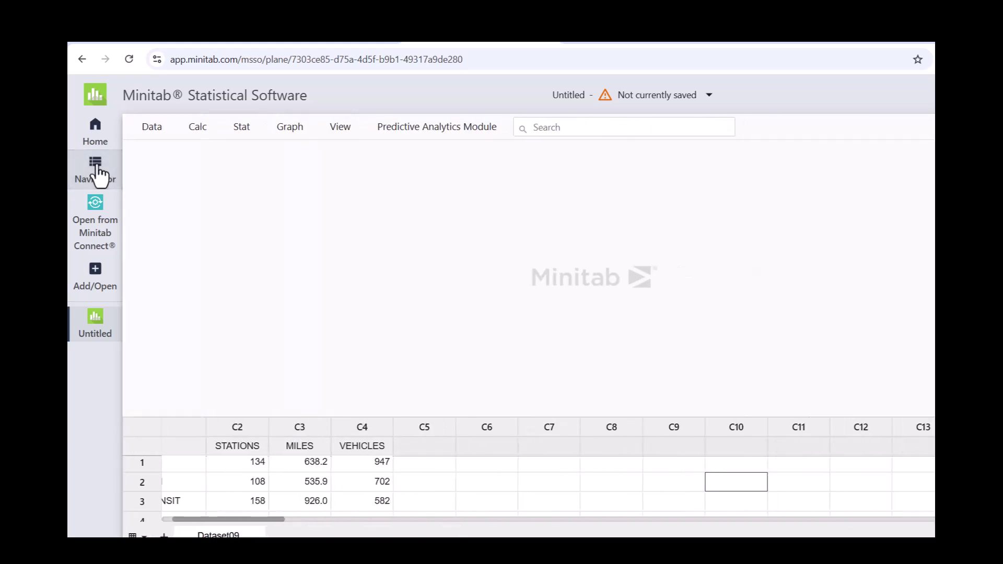
{"action": "left_click", "coordinate": [96, 167]}
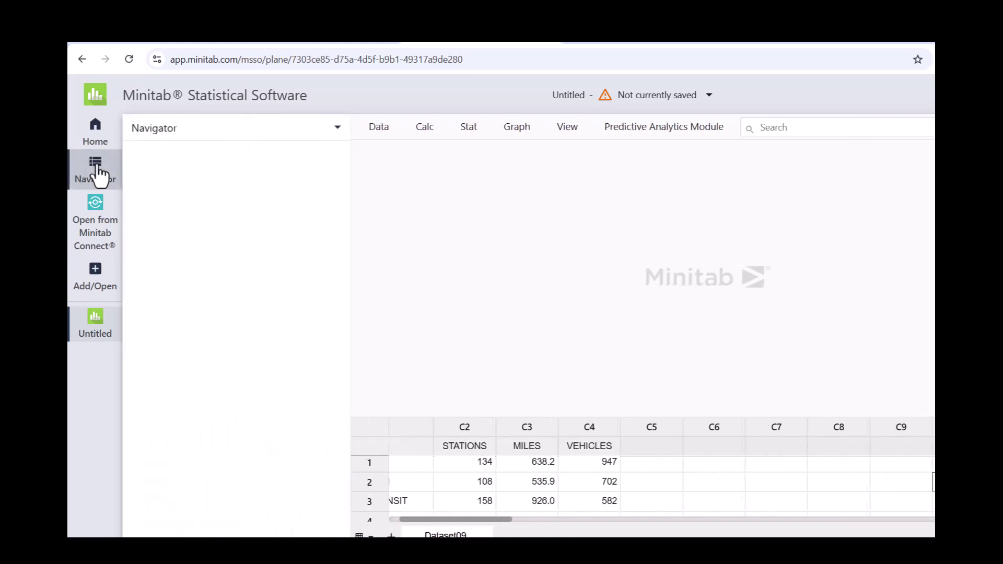
Step: Examine the repositories and local source offered for adding or opening files, and close the list
{"action": "left_click", "coordinate": [97, 285]}
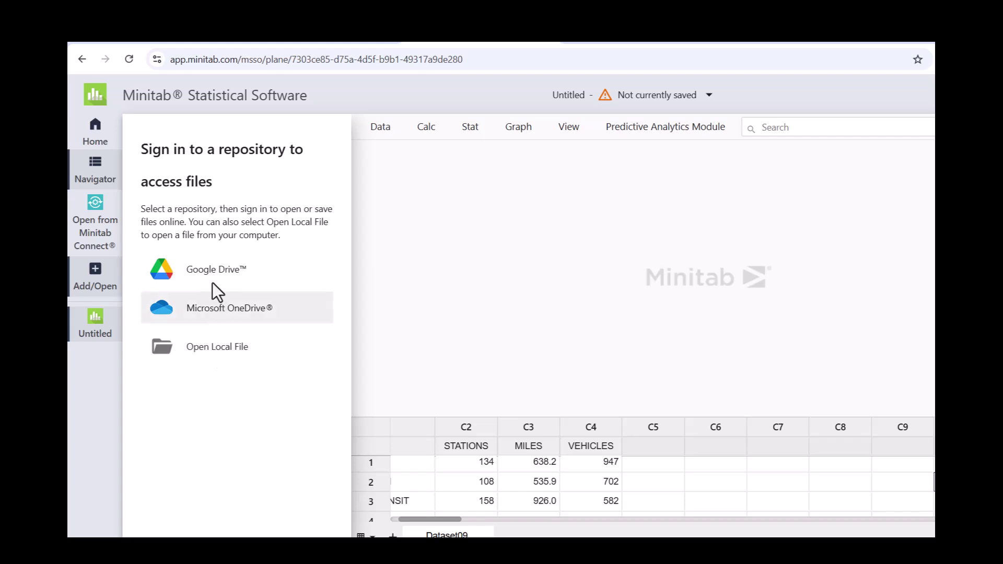
{"action": "left_click", "coordinate": [81, 361]}
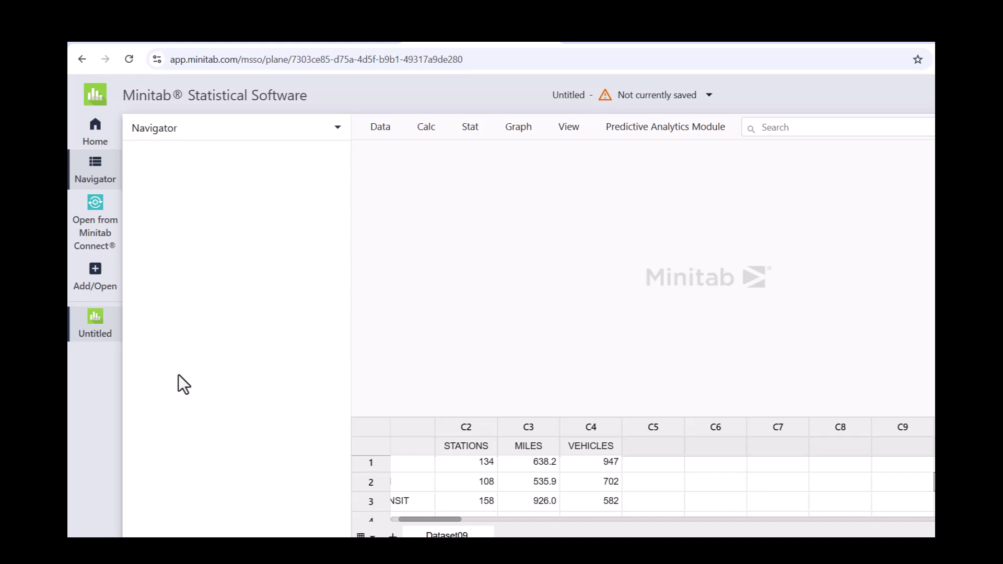
Step: Start closing the Untitled project and cancel leaving it with unsaved changes
{"action": "mouse_move", "coordinate": [112, 321]}
{"action": "left_click", "coordinate": [114, 316]}
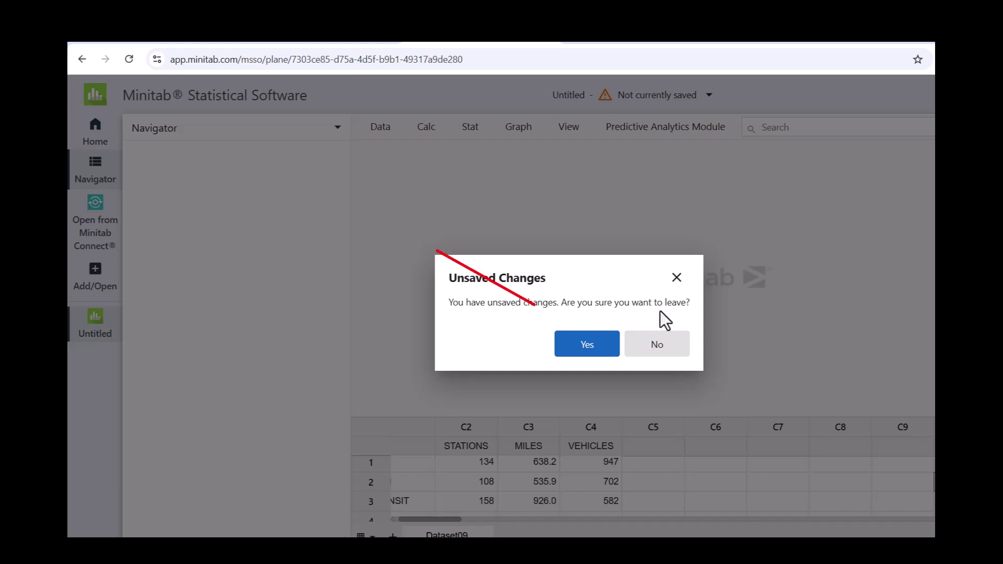
{"action": "left_click", "coordinate": [678, 280]}
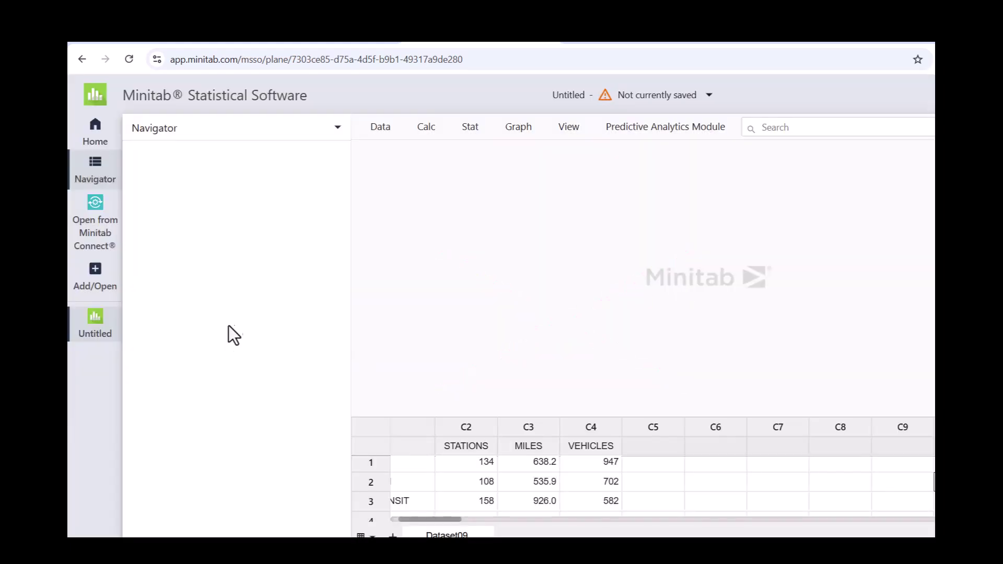